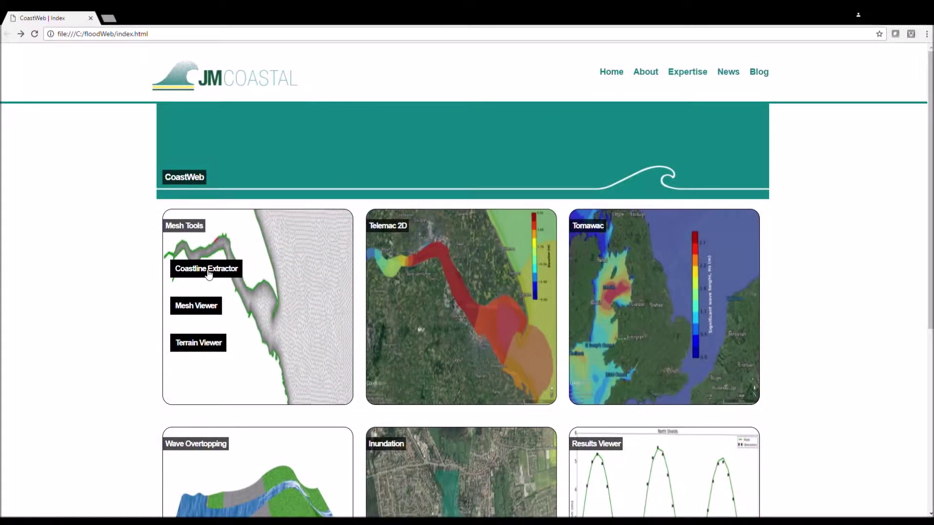
Open the Coastline Extractor and display its usage instructions
click(208, 273)
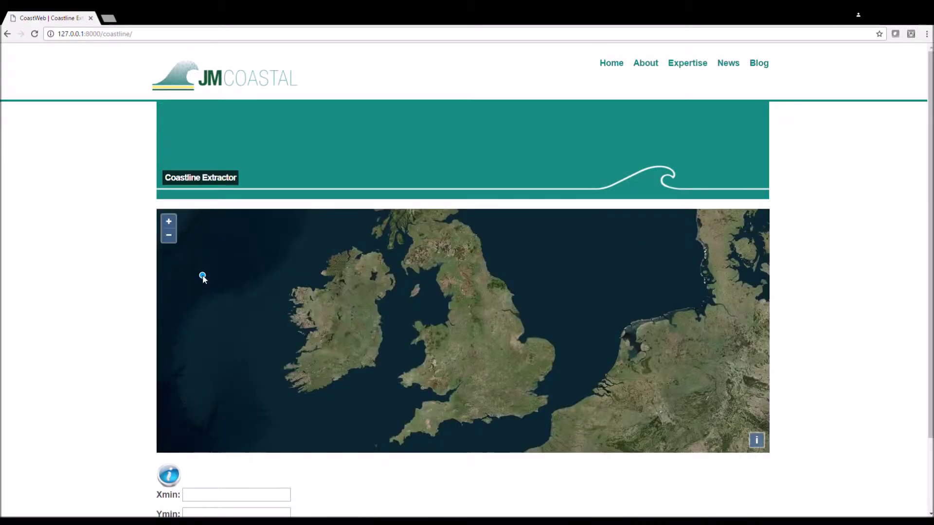
scroll(83, 409, down, 3)
click(170, 396)
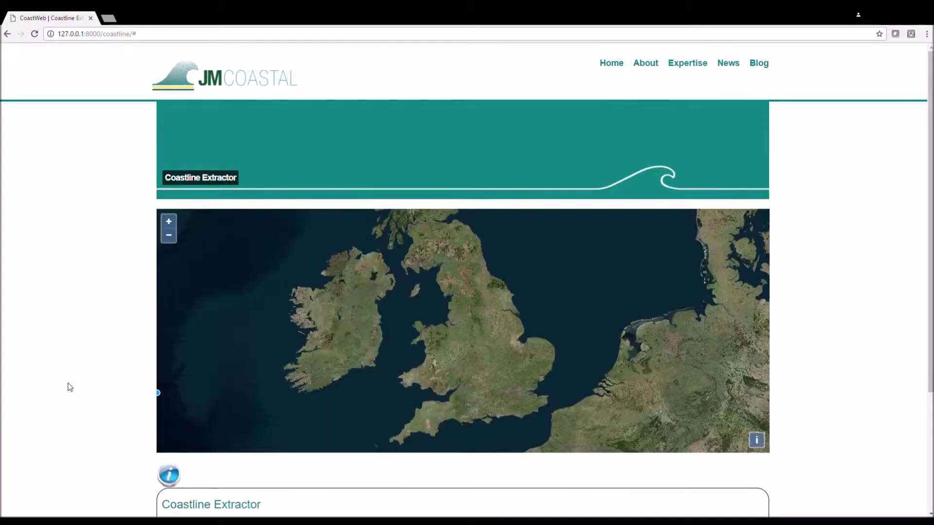
scroll(70, 386, down, 2)
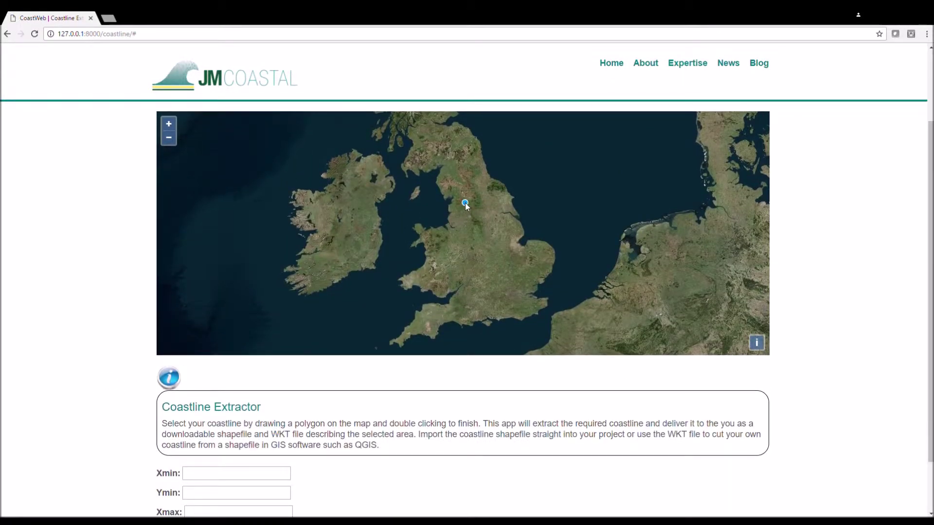
Outline the North Sea coasts from Scotland through Denmark, Germany, northern France and southern England with a closed polygon and extract the coastline
scroll(465, 203, down, 1)
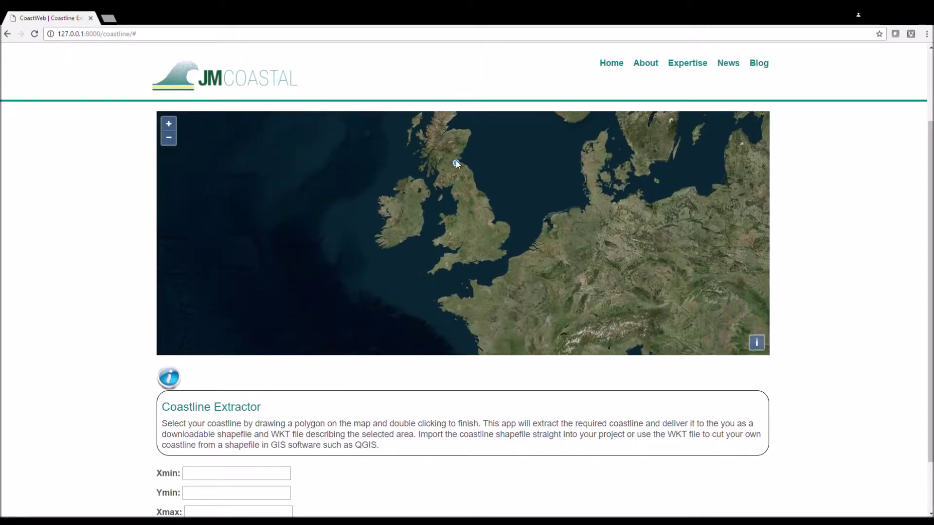
click(458, 136)
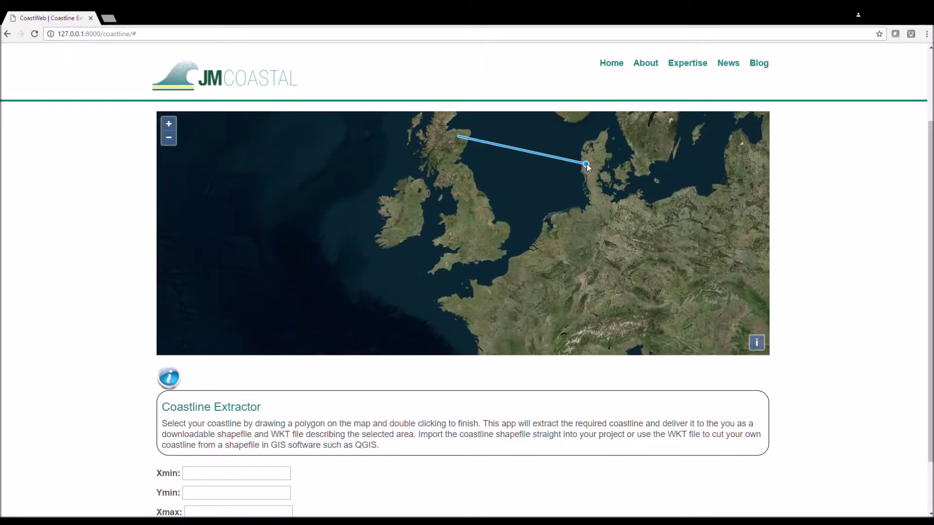
click(592, 159)
click(607, 220)
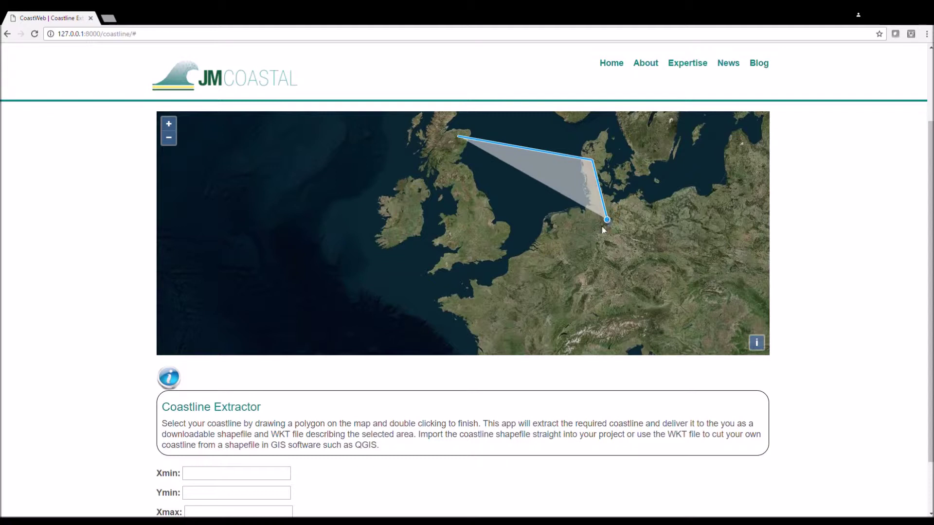
click(506, 304)
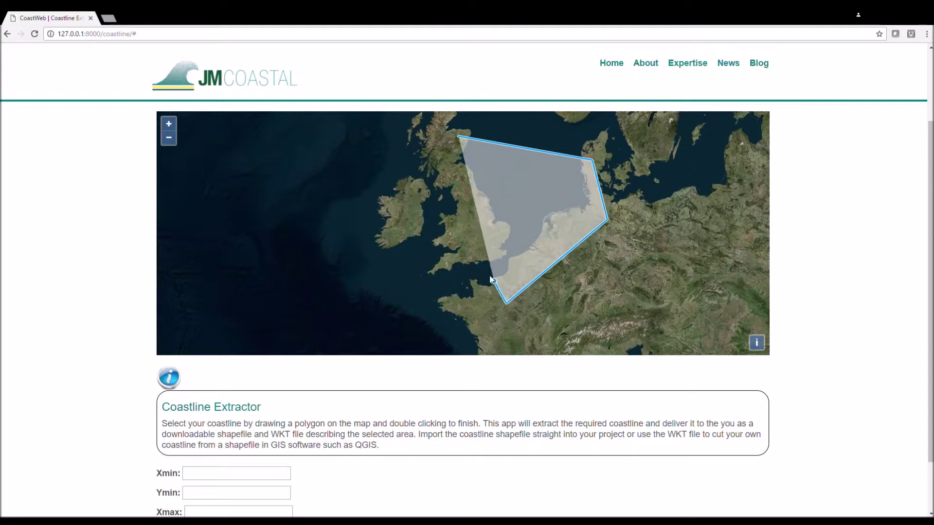
click(475, 250)
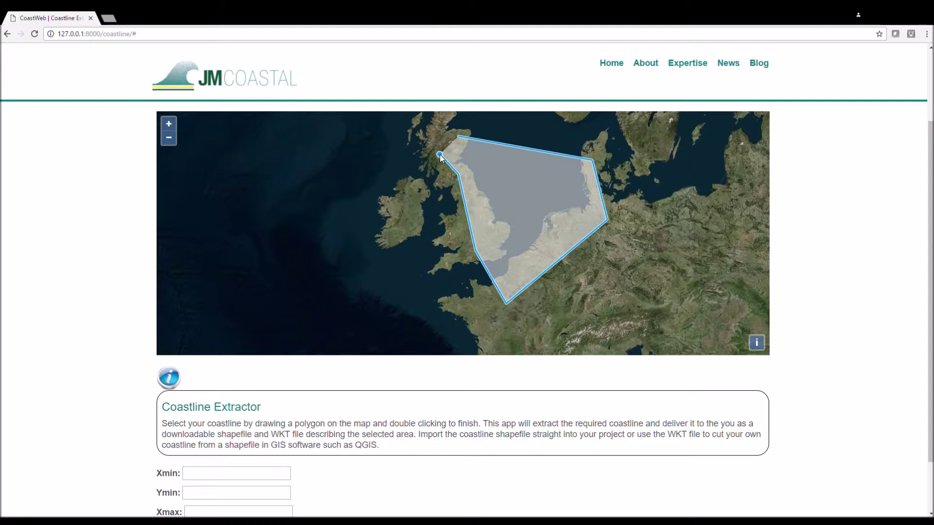
double_click(438, 156)
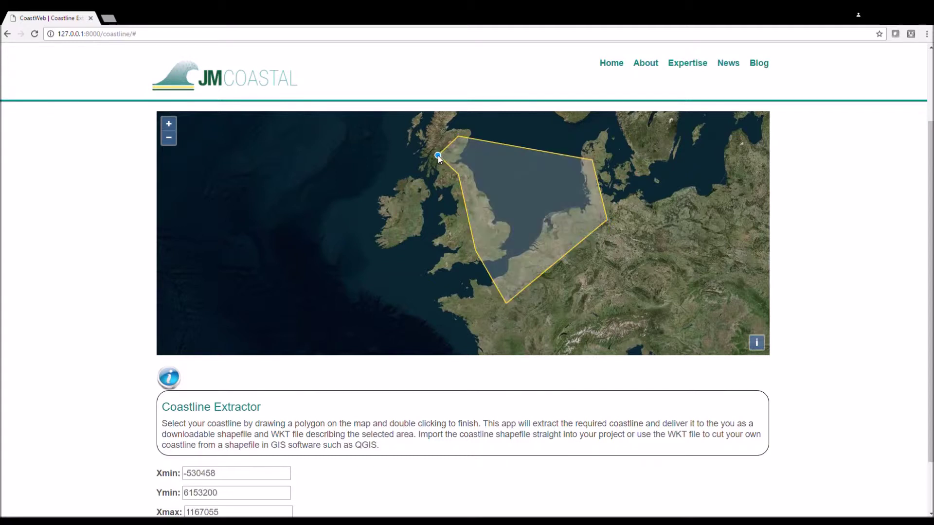
scroll(548, 486, down, 2)
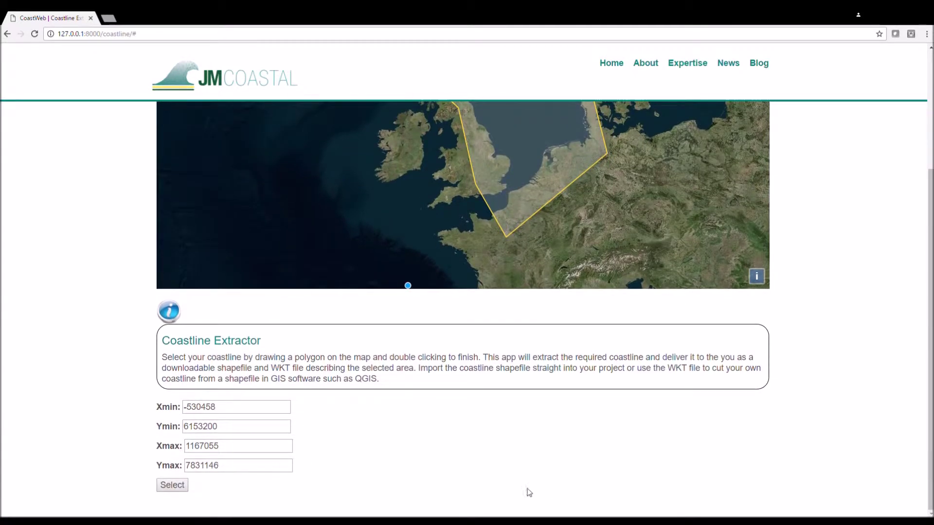
click(172, 484)
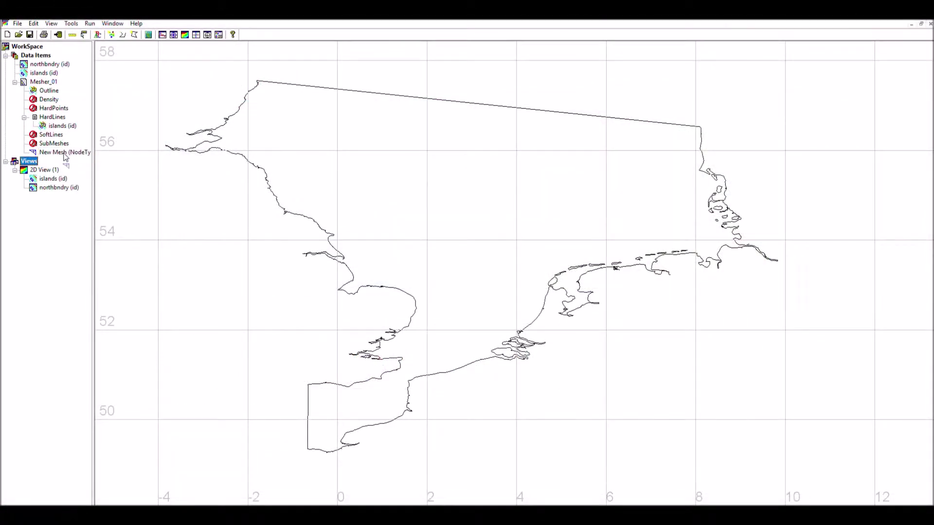
Switch to Blue Kenue, assign Mesh_02 as the density of Mesher_01 and generate a new mesh
drag(64, 151, 67, 164)
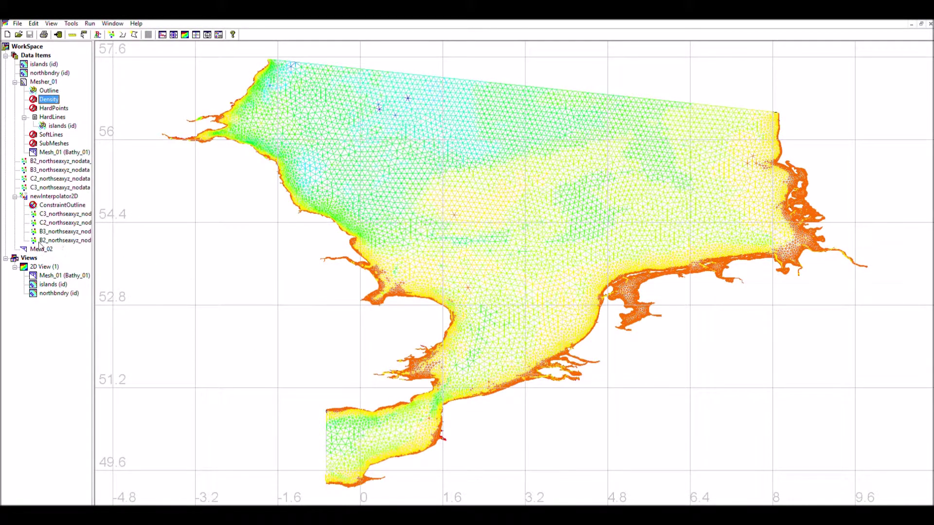
click(41, 249)
drag(41, 245, 59, 97)
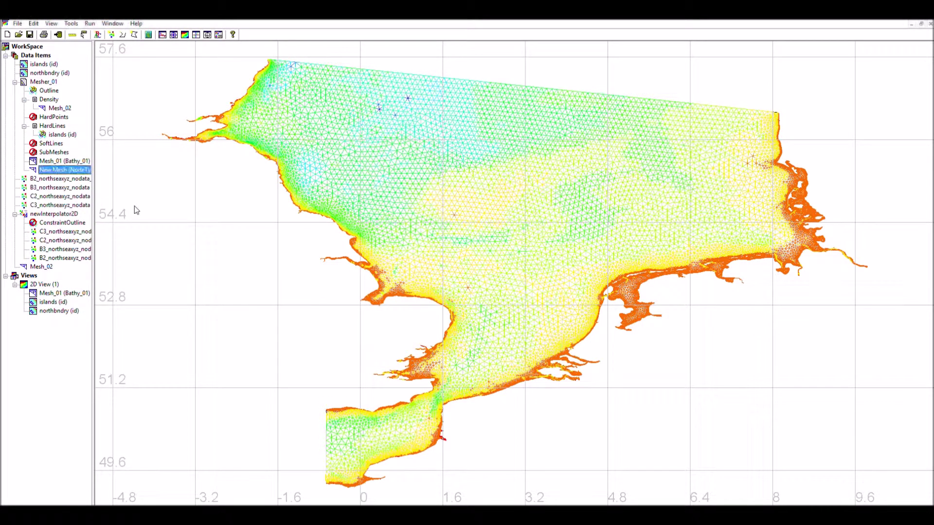
Hide Mesh_01 (Bathy_01) in the 2D view and add the newly generated mesh to that view
click(66, 290)
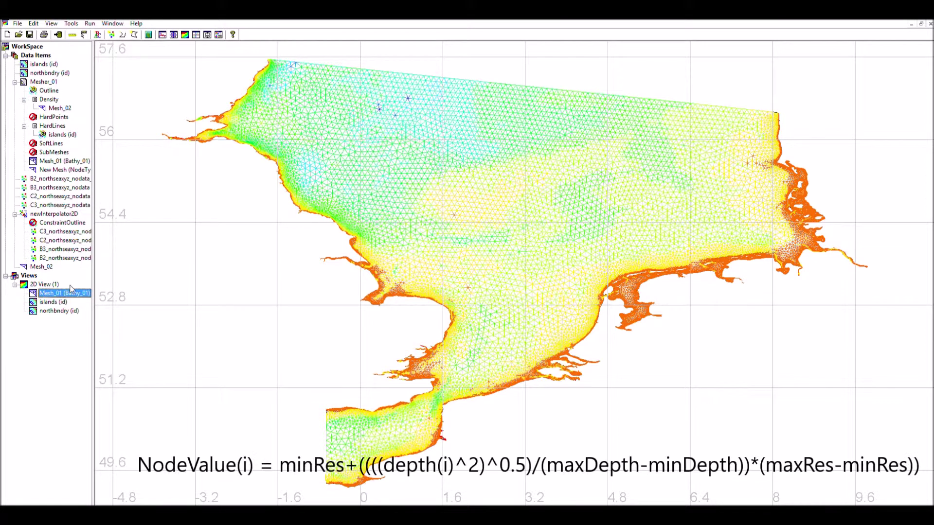
key(space)
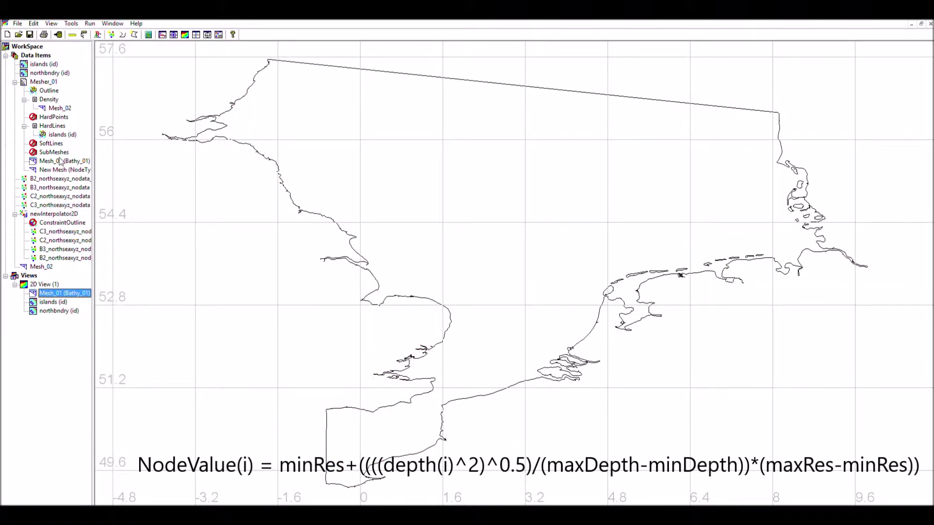
drag(60, 167, 54, 275)
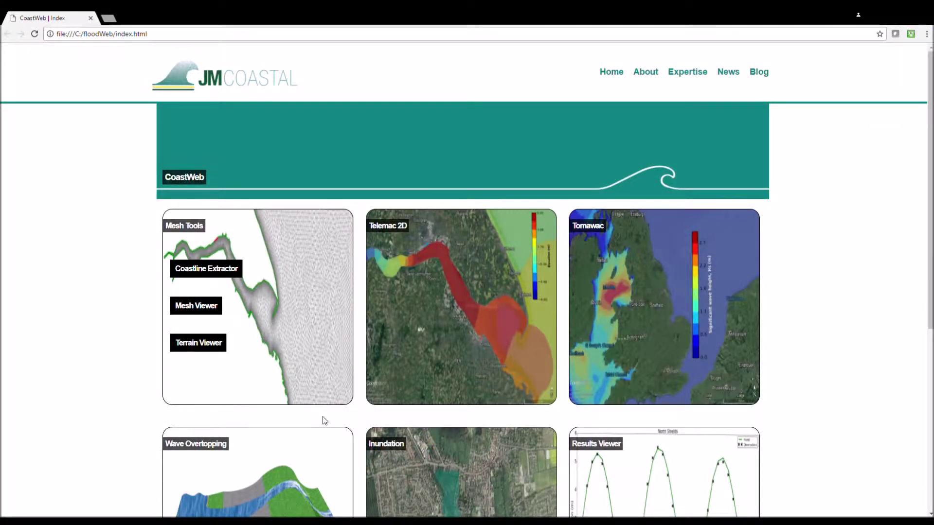
Switch to the CoastWeb page in the browser, open the Mesh Viewer and display its usage instructions
click(197, 307)
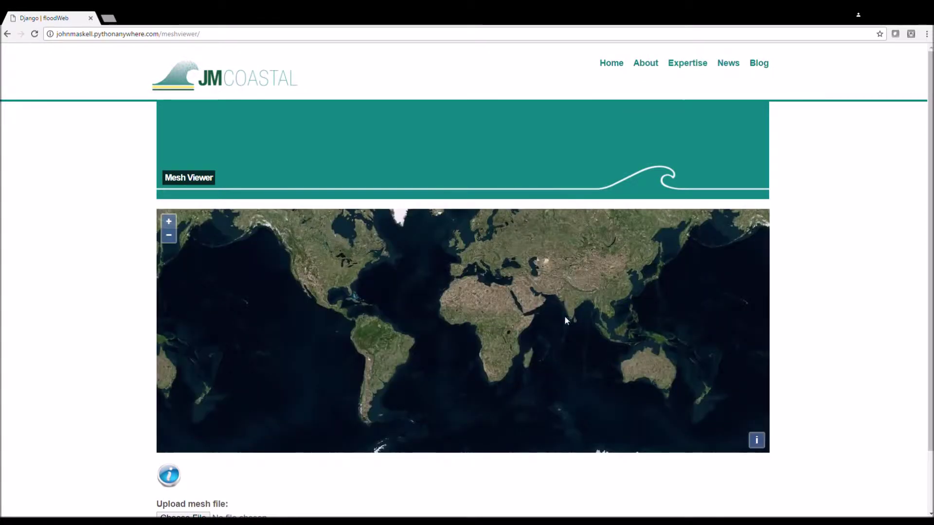
click(176, 478)
scroll(136, 492, down, 3)
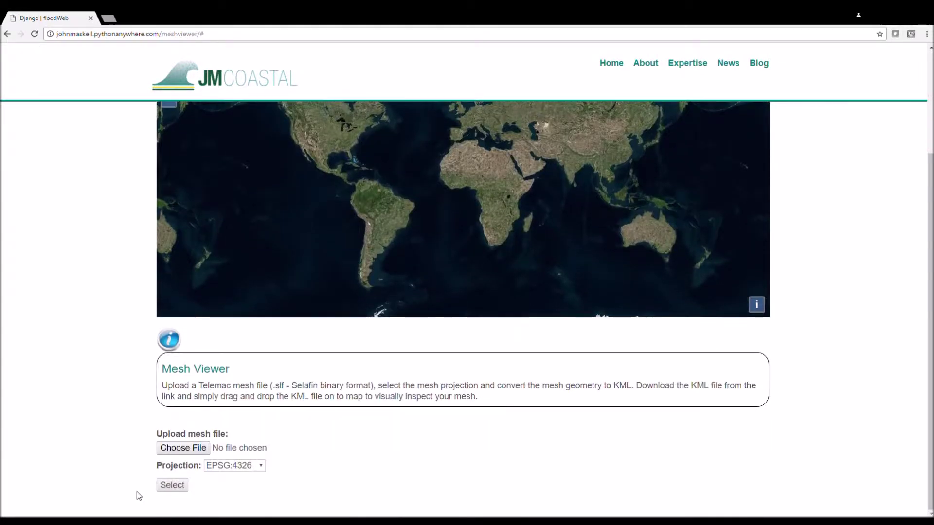
Upload the mesh file with projection EPSG:4326, convert it to KML and load the downloaded Mesh_Final_V1.kml onto the map
click(184, 449)
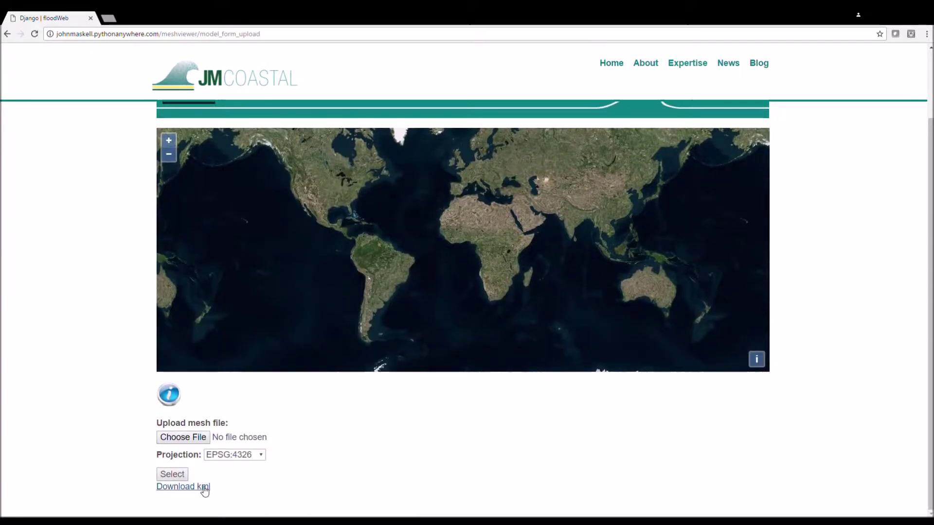
click(204, 487)
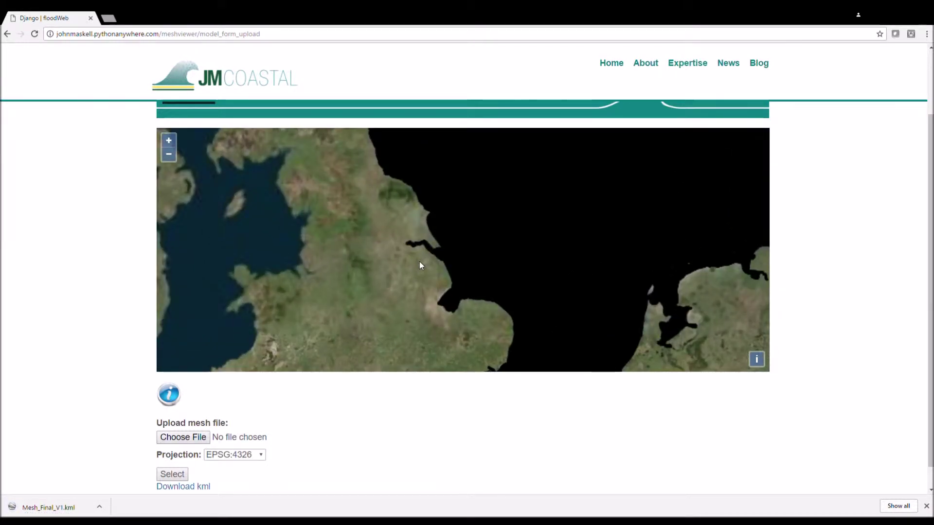
scroll(419, 261, up, 3)
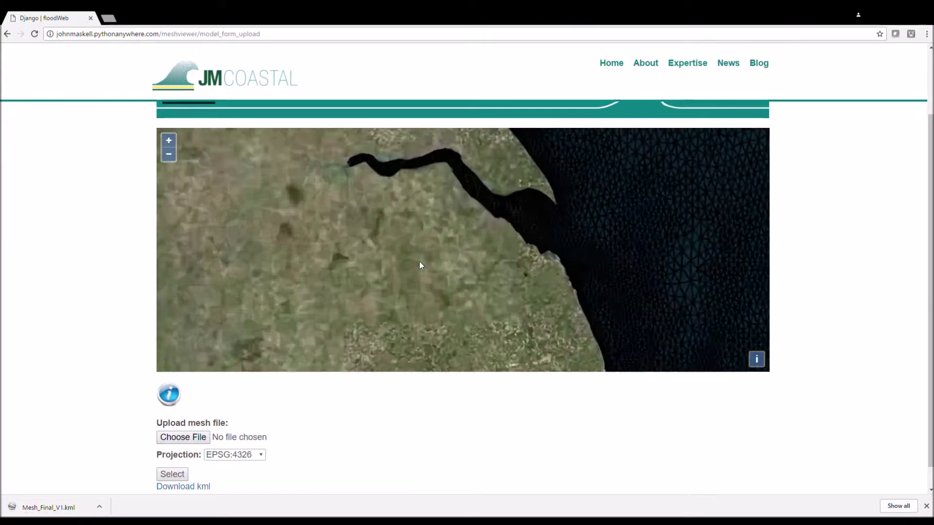
Examine the mesh resolution along the Humber estuary and the English east coast, including the overall North Sea coverage
scroll(421, 265, up, 4)
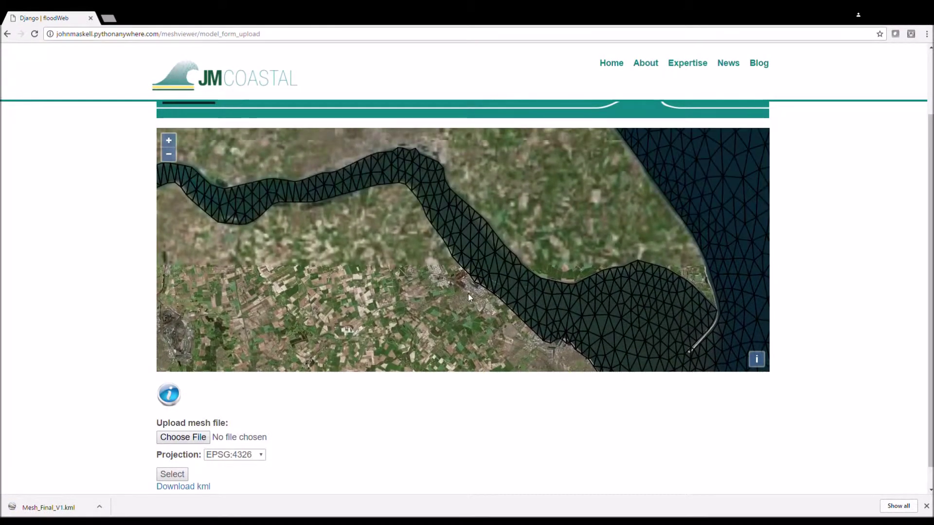
drag(392, 262, 341, 224)
drag(548, 271, 440, 136)
drag(571, 288, 501, 238)
scroll(501, 238, down, 2)
click(618, 222)
drag(618, 222, 433, 191)
drag(628, 279, 428, 167)
scroll(522, 238, down, 2)
scroll(564, 203, down, 1)
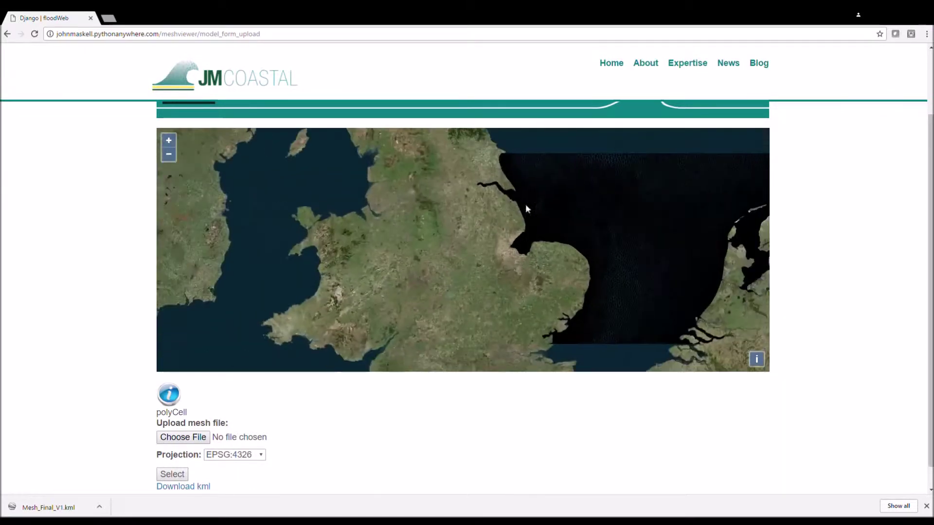
scroll(715, 323, down, 1)
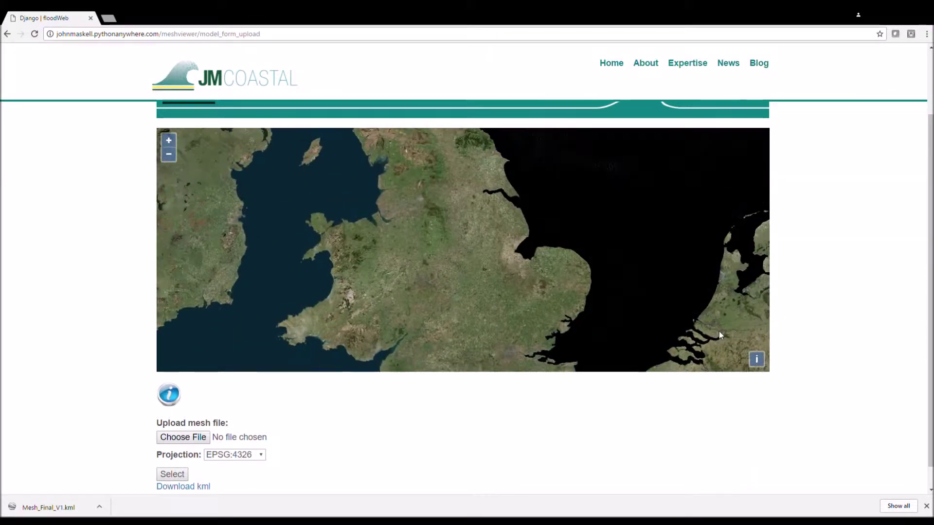
Examine how the mesh resolves the estuaries on the Dutch coast
drag(720, 332, 689, 273)
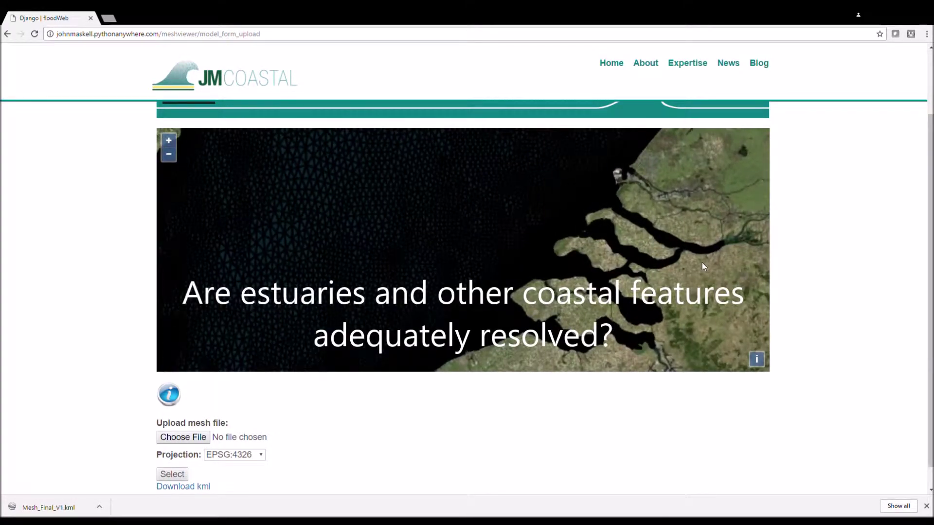
scroll(702, 262, up, 4)
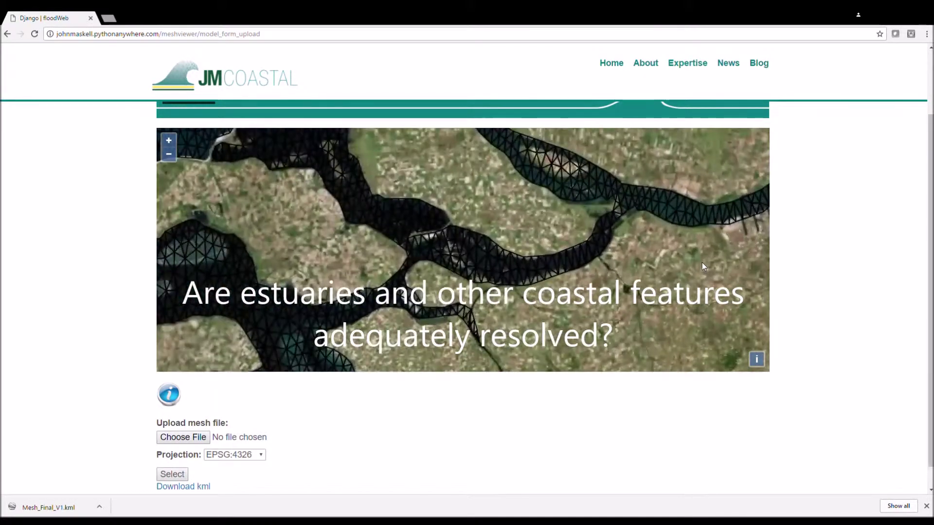
scroll(581, 278, down, 5)
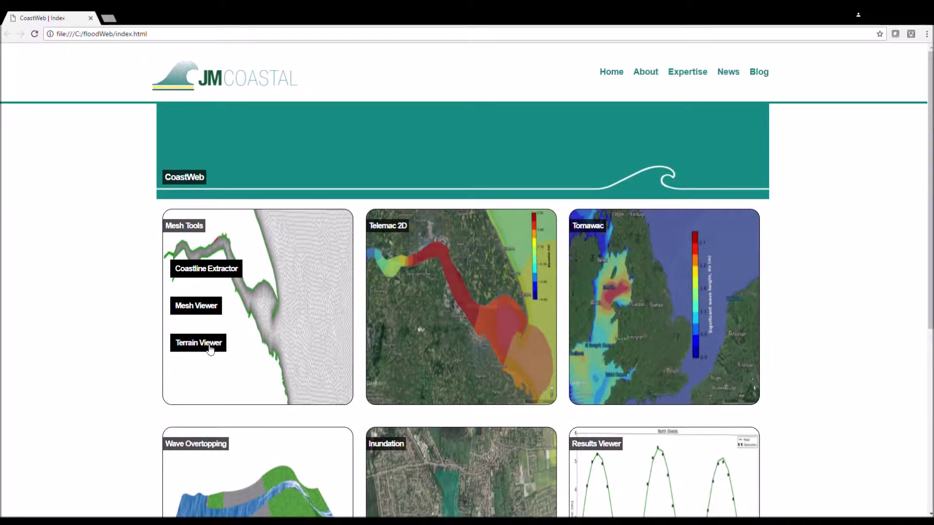
Open the Terrain Viewer and generate a Colour - Satellite terrain for the Lake District at coordinates -356688,7271513
click(210, 346)
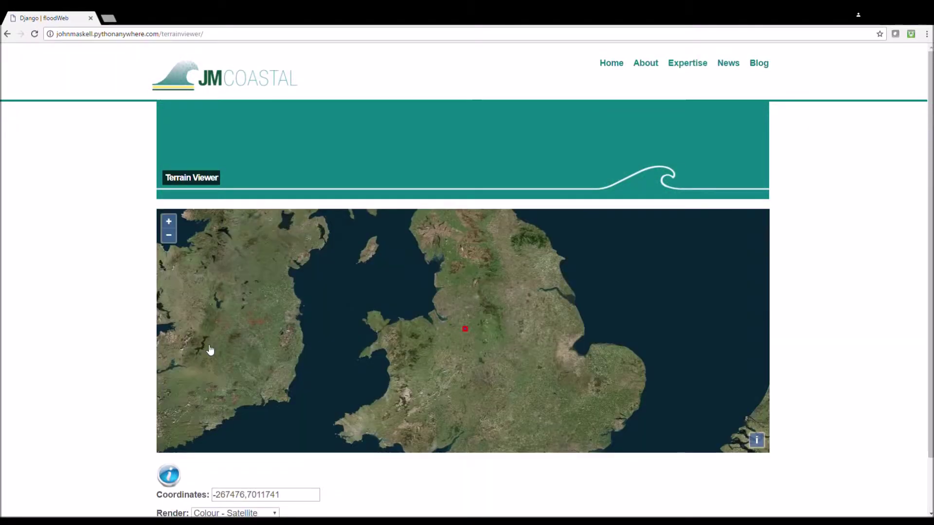
scroll(807, 406, down, 2)
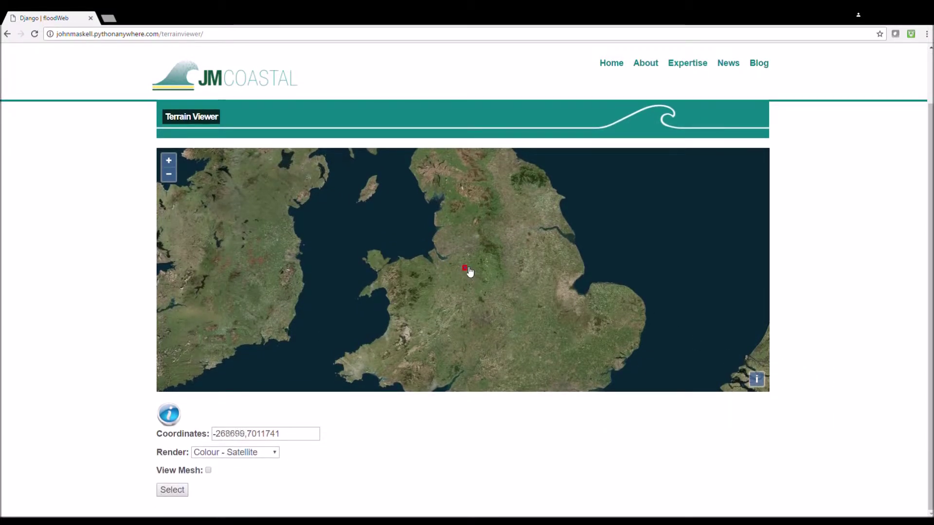
click(432, 166)
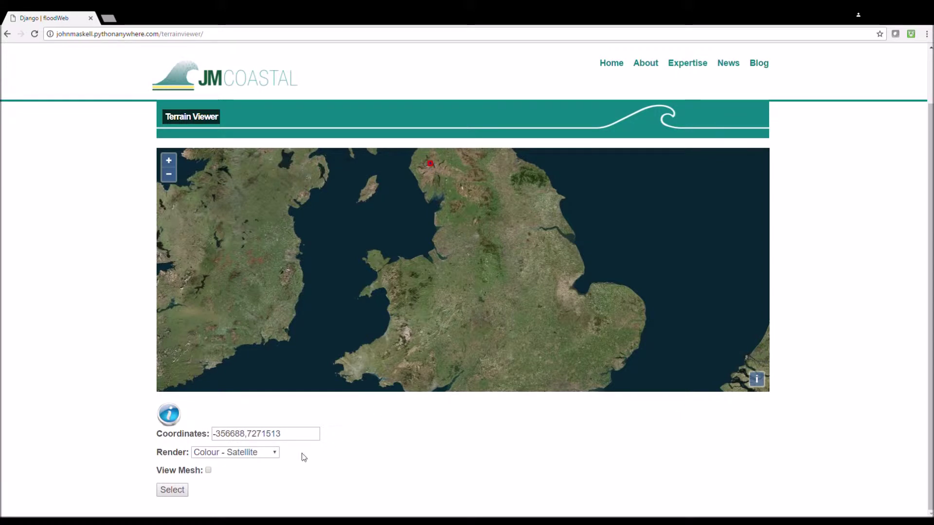
click(172, 491)
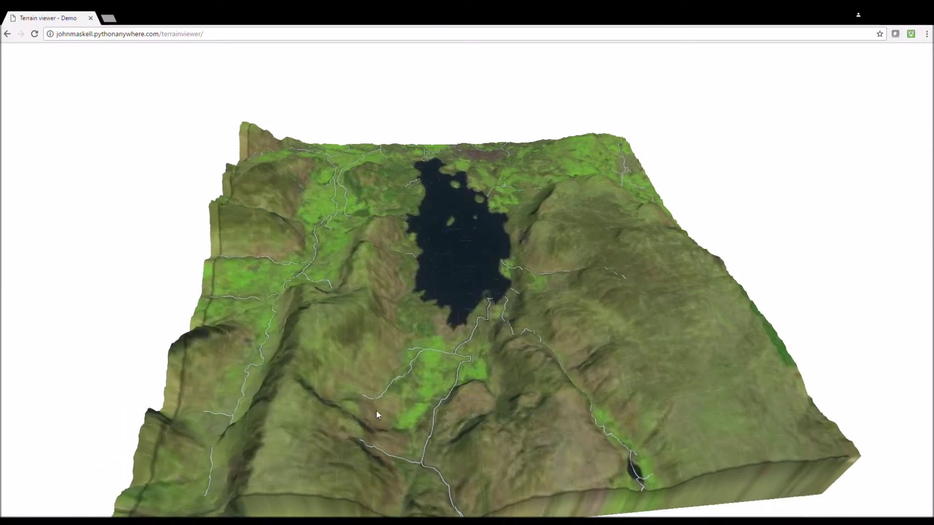
Examine the 3D satellite terrain around the lake from several angles and distances
drag(376, 412, 433, 415)
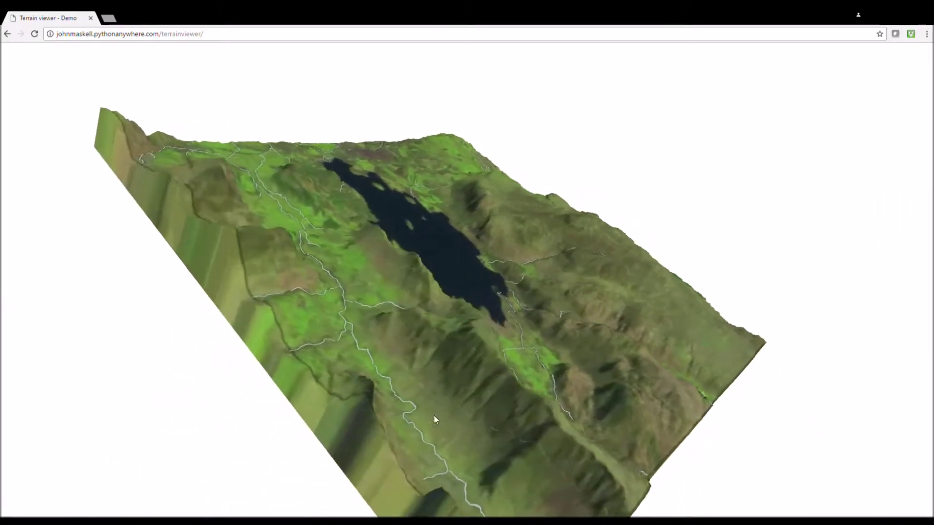
drag(224, 237, 311, 194)
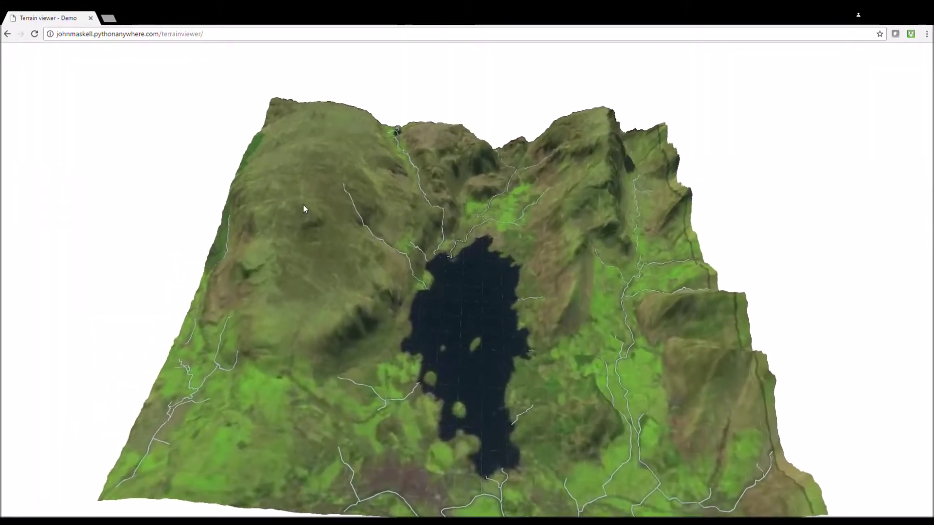
scroll(626, 276, up, 5)
scroll(627, 258, down, 4)
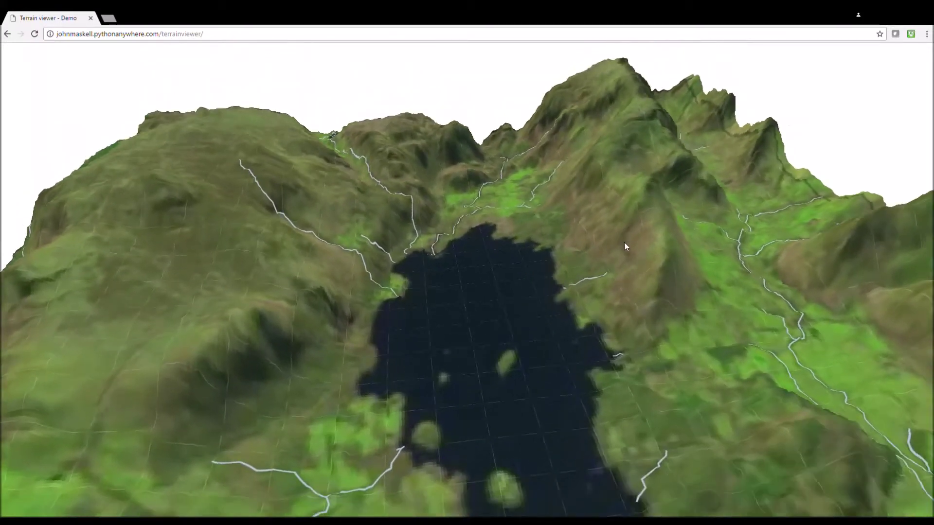
drag(243, 371, 243, 361)
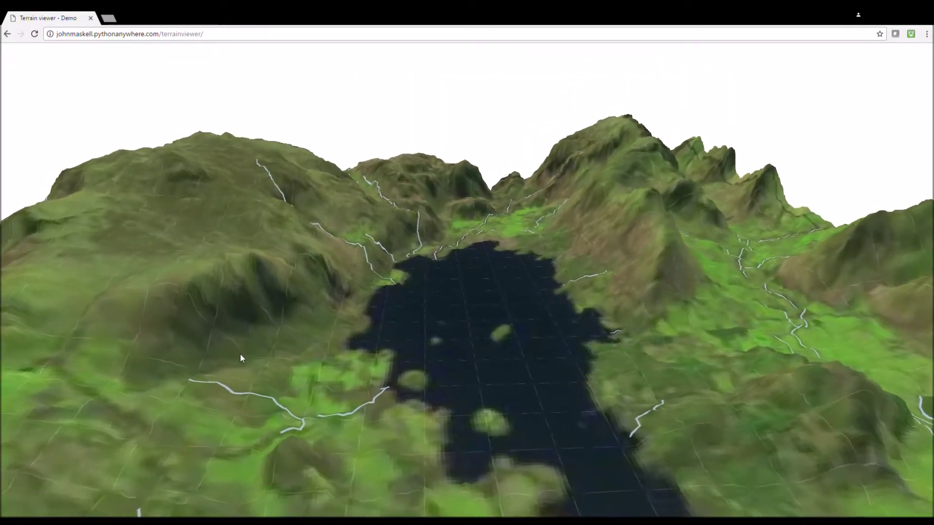
Return to the terrain selection map and generate an RGB levels terrain for the English east coast at coordinates 125105,6772034
click(7, 34)
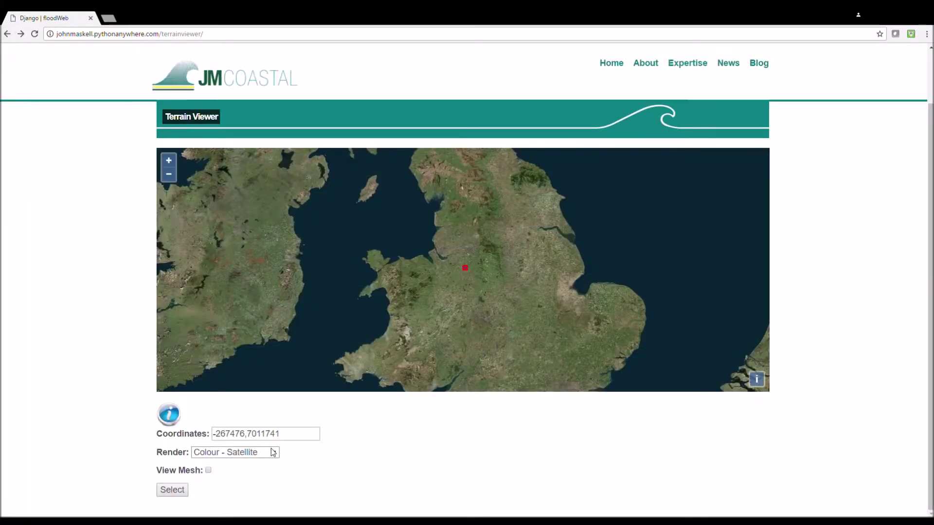
click(254, 475)
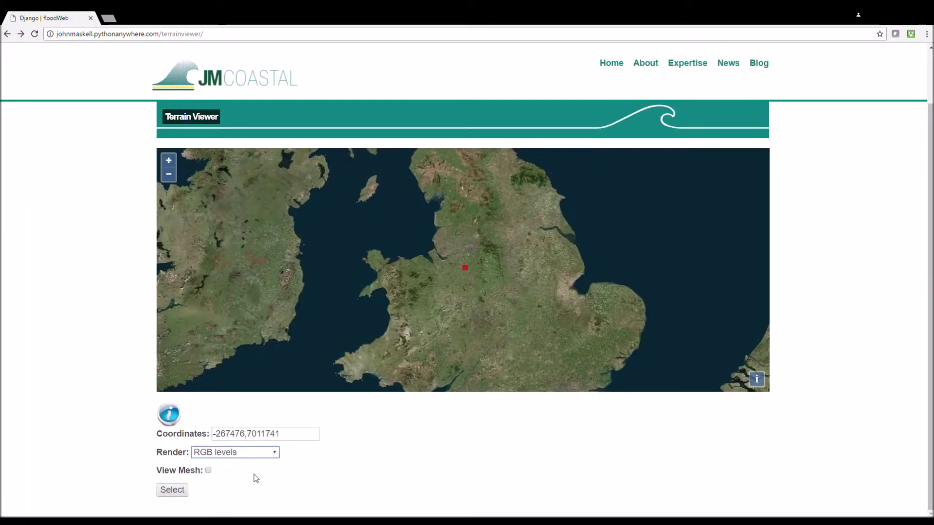
drag(465, 269, 622, 365)
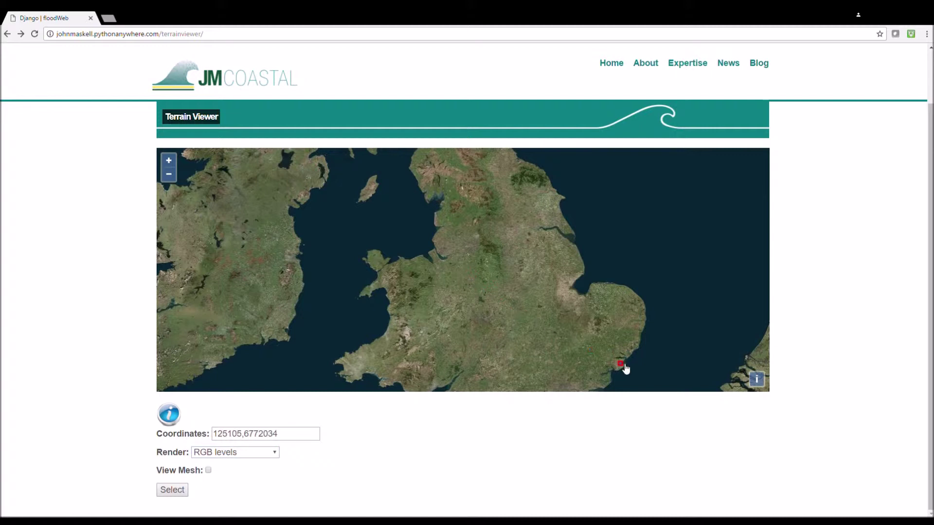
click(178, 494)
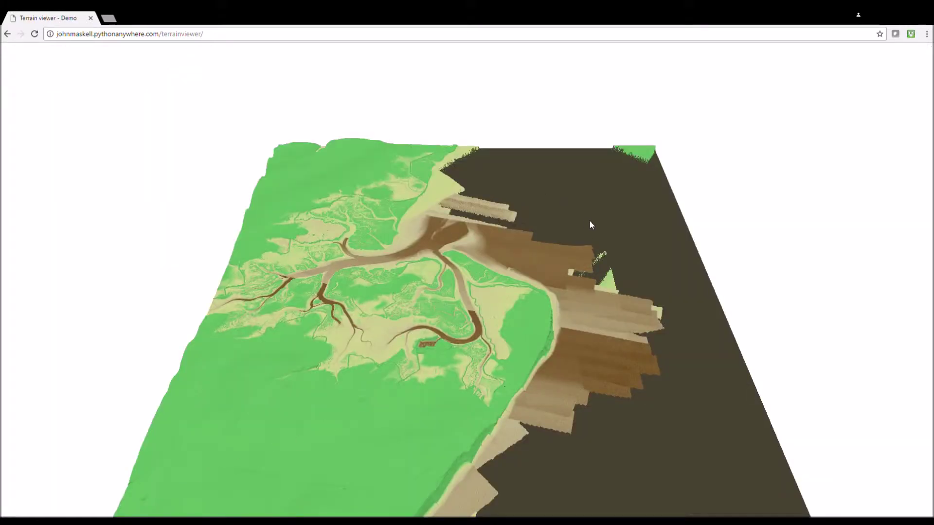
Examine the RGB levels terrain around the estuary channels and creeks from several angles and distances
drag(591, 225, 573, 189)
scroll(494, 250, up, 10)
drag(460, 261, 472, 301)
drag(191, 232, 199, 214)
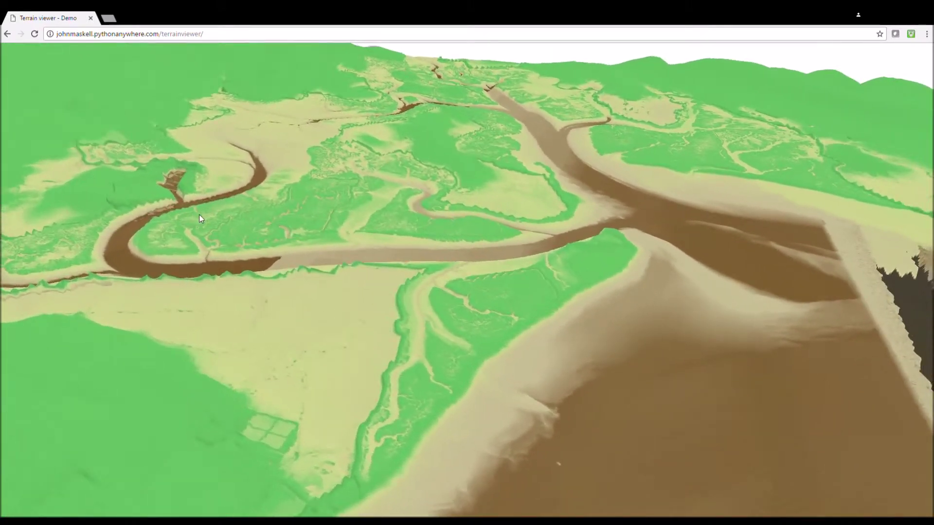
scroll(199, 215, up, 5)
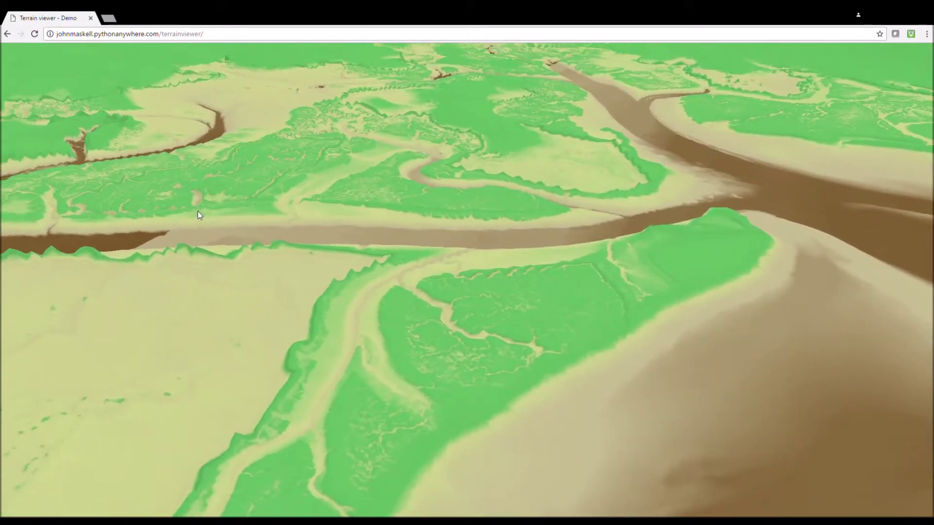
drag(198, 214, 197, 206)
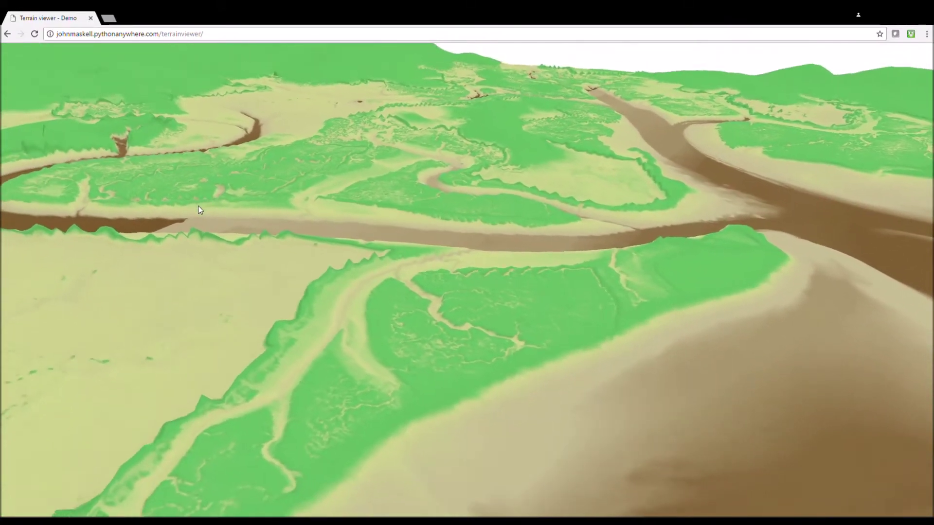
Open jmcoastal.co.uk/html/Boston3D.html and examine the 3D mesh along the river channel and embankments from several angles and close up
click(7, 34)
click(226, 34)
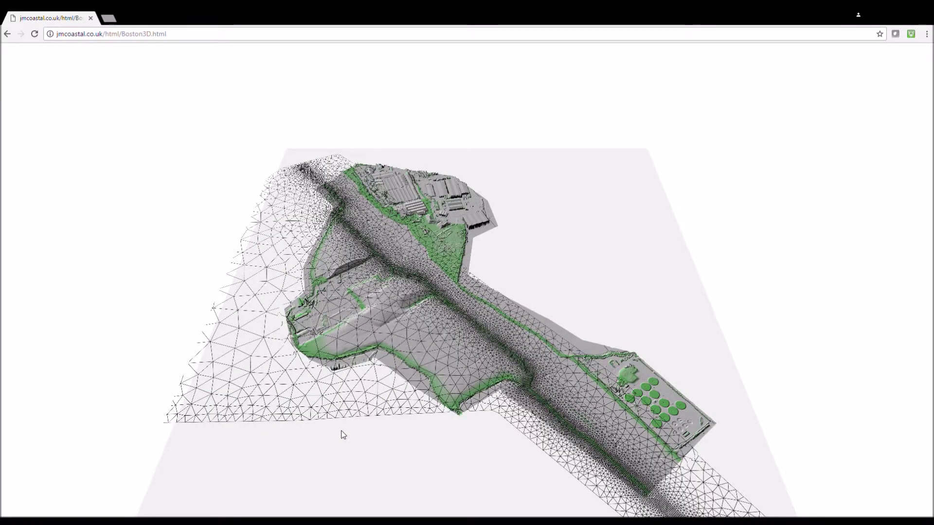
drag(331, 432, 303, 376)
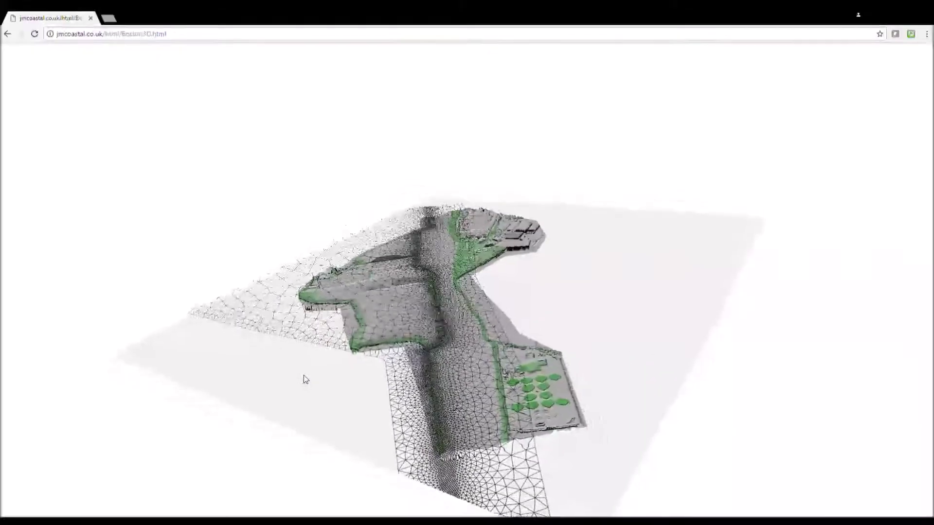
scroll(402, 344, up, 5)
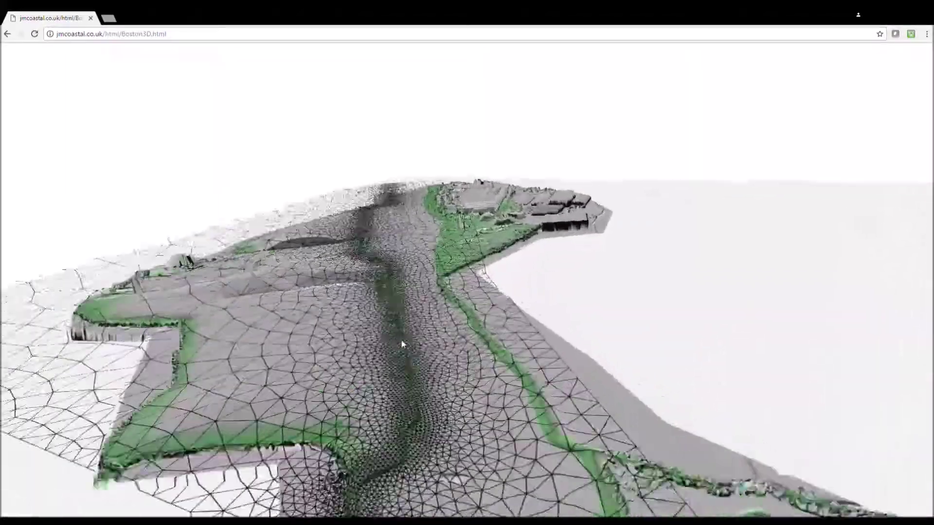
scroll(402, 341, up, 3)
drag(460, 359, 467, 335)
scroll(466, 334, up, 5)
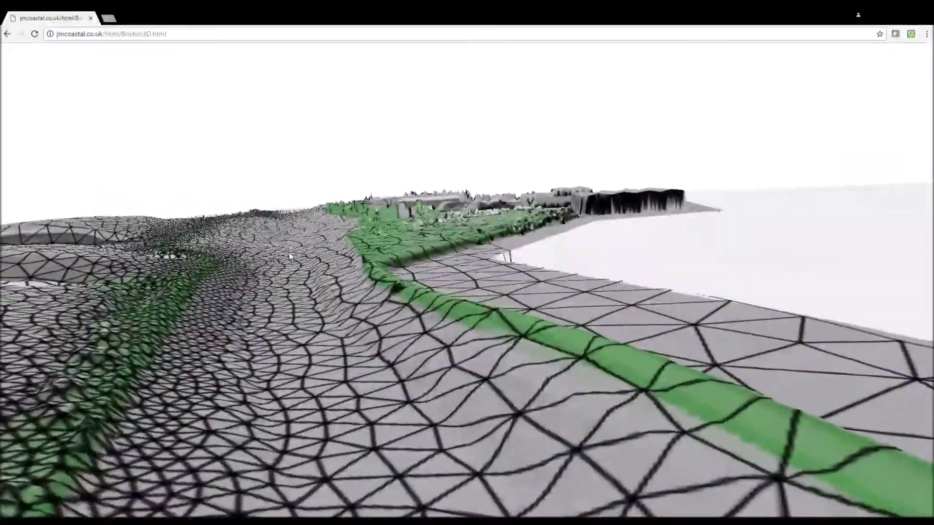